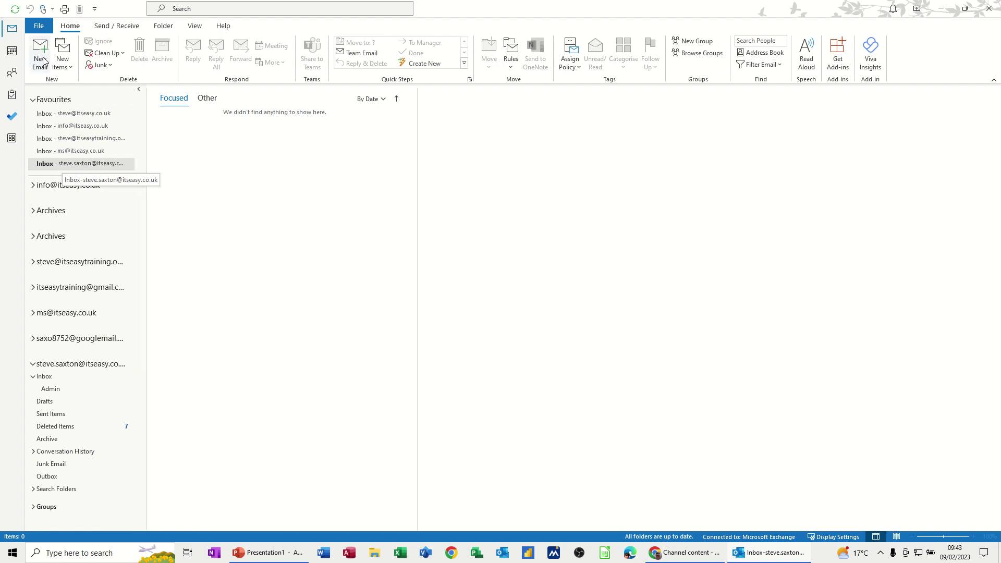
From Rules and Alerts, start a new rule using 'Move messages with specific words in the subject to a folder'
{"action": "left_click", "coordinate": [39, 26]}
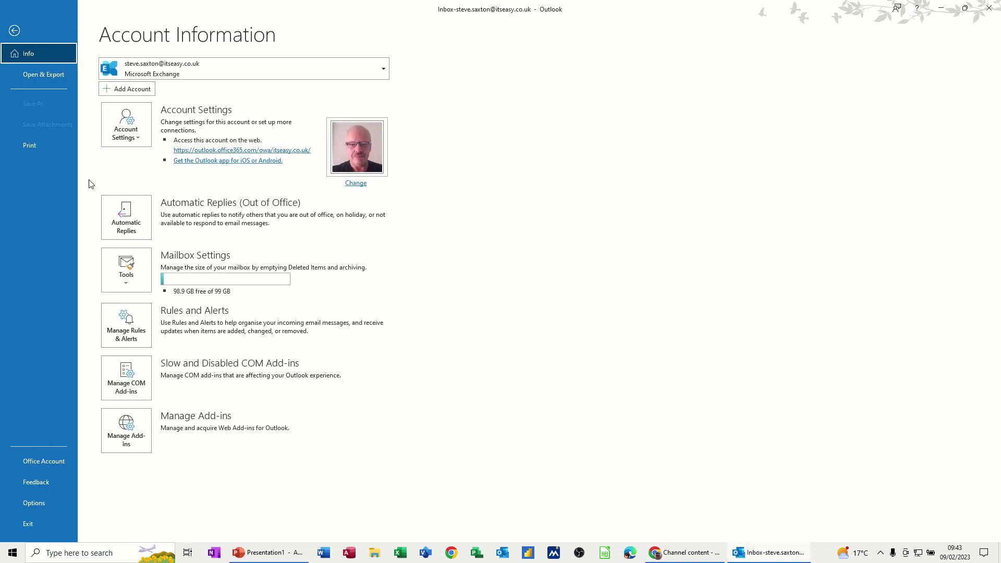
{"action": "left_click", "coordinate": [131, 335]}
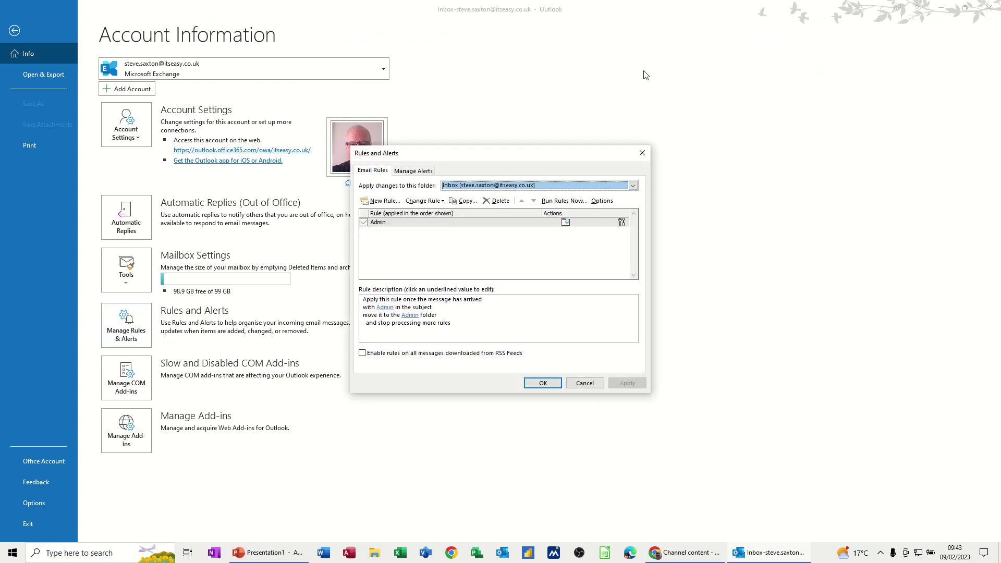
{"action": "left_click_drag", "start_coordinate": [525, 153], "coordinate": [395, 92]}
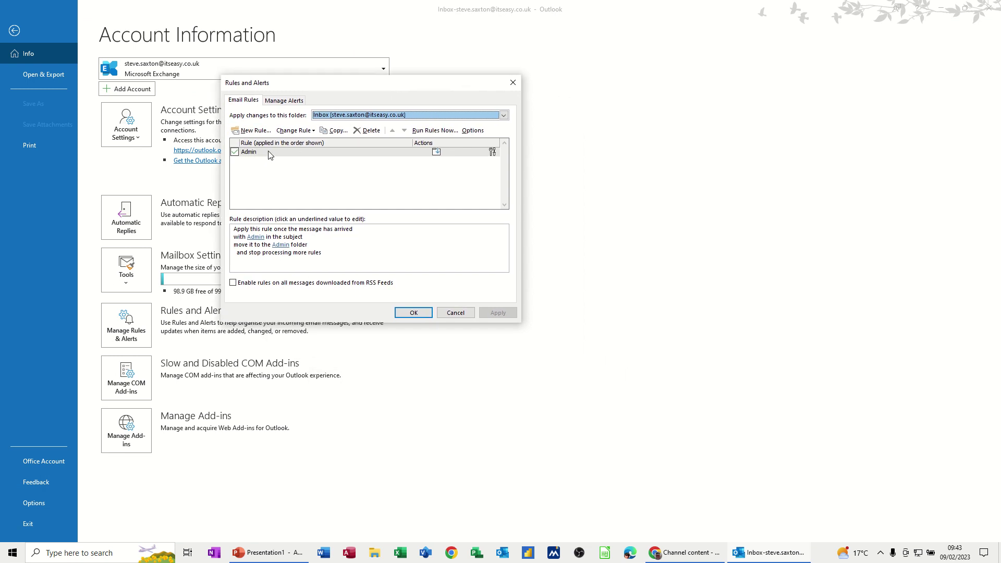
{"action": "left_click", "coordinate": [251, 132]}
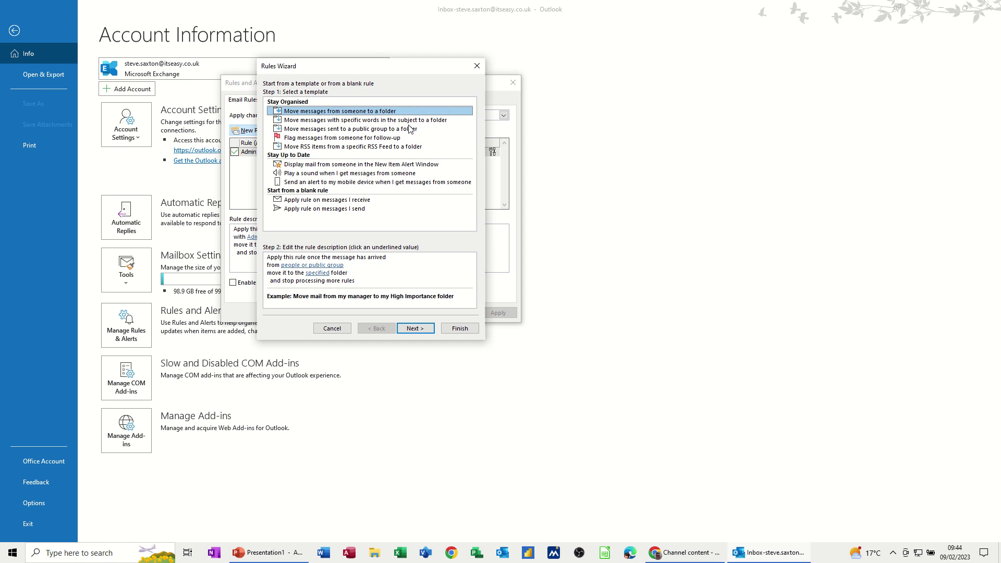
{"action": "left_click", "coordinate": [425, 121]}
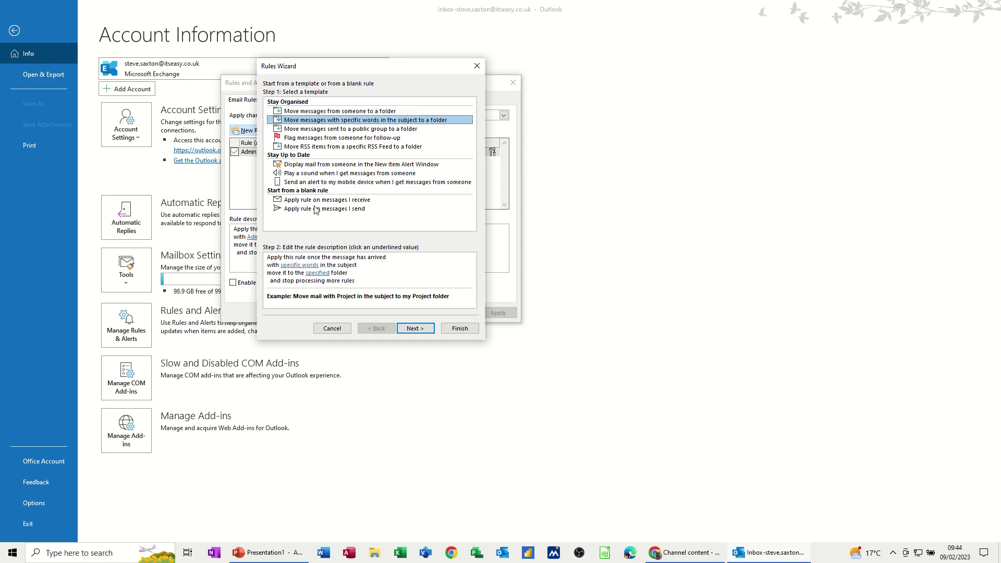
{"action": "left_click", "coordinate": [300, 266]}
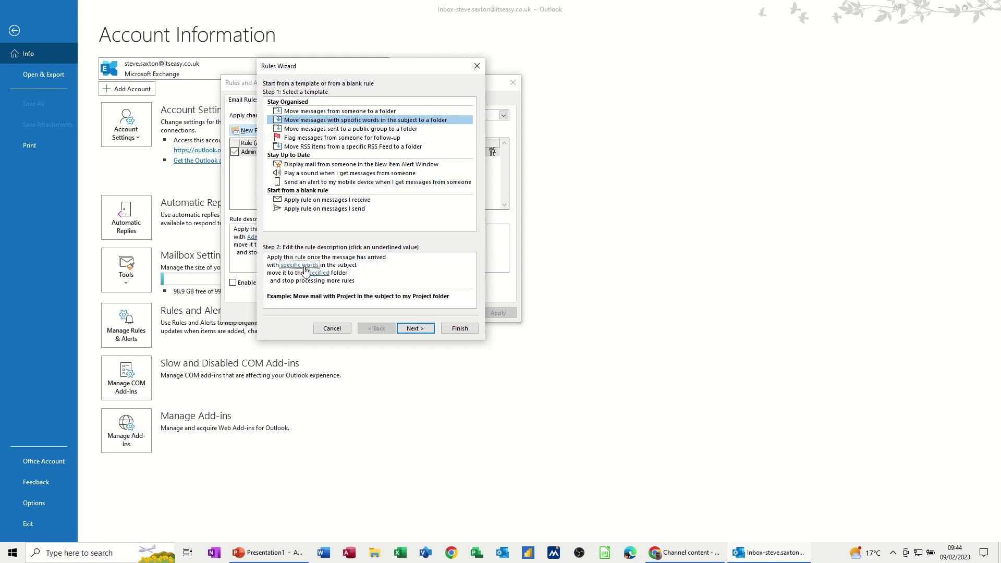
Add 'Training' as the subject word the rule searches for
{"action": "left_click", "coordinate": [294, 266]}
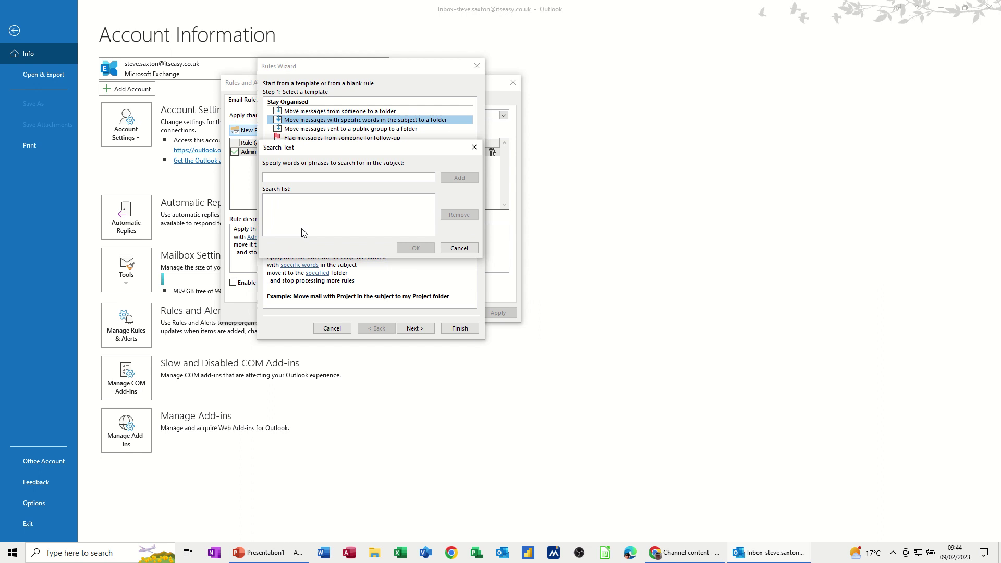
{"action": "type", "text": "Training"}
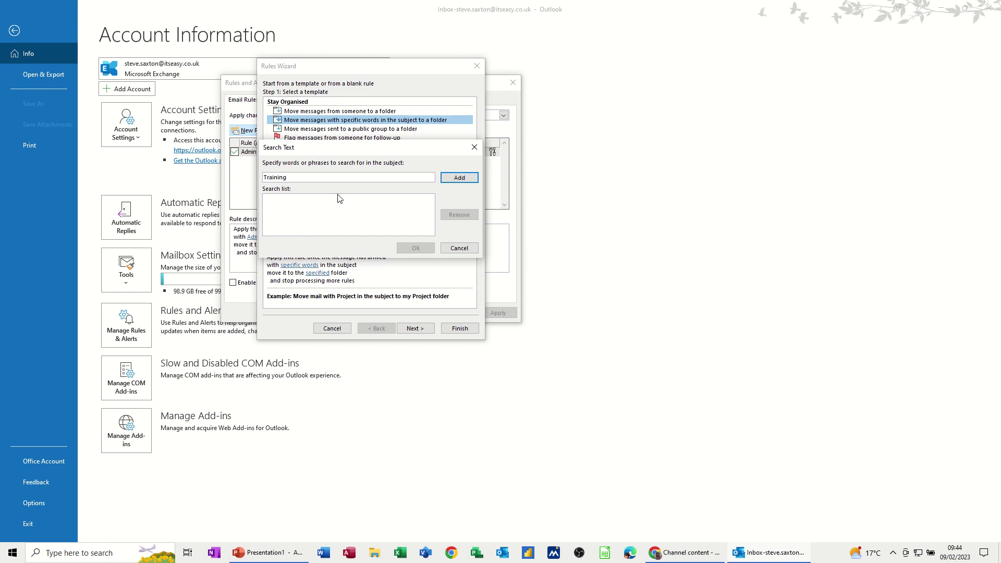
{"action": "left_click", "coordinate": [458, 178]}
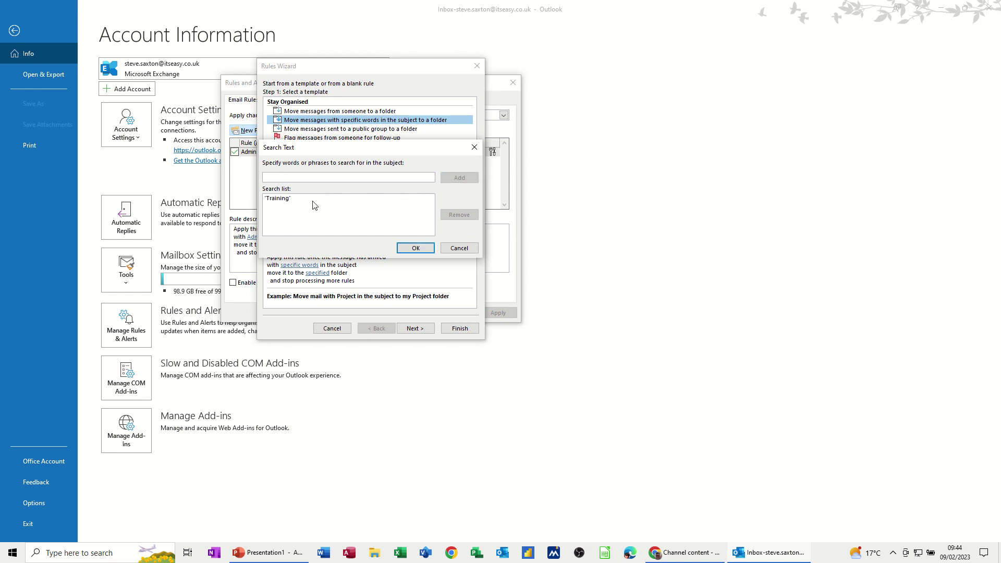
{"action": "left_click", "coordinate": [415, 248]}
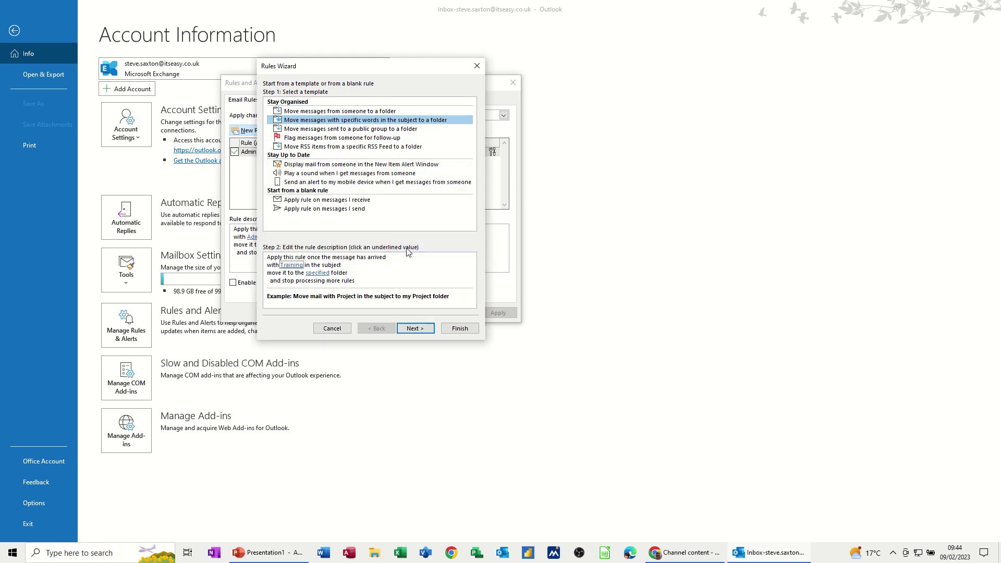
Create a new Training folder under Inbox and set it as the rule's destination
{"action": "left_click", "coordinate": [321, 277]}
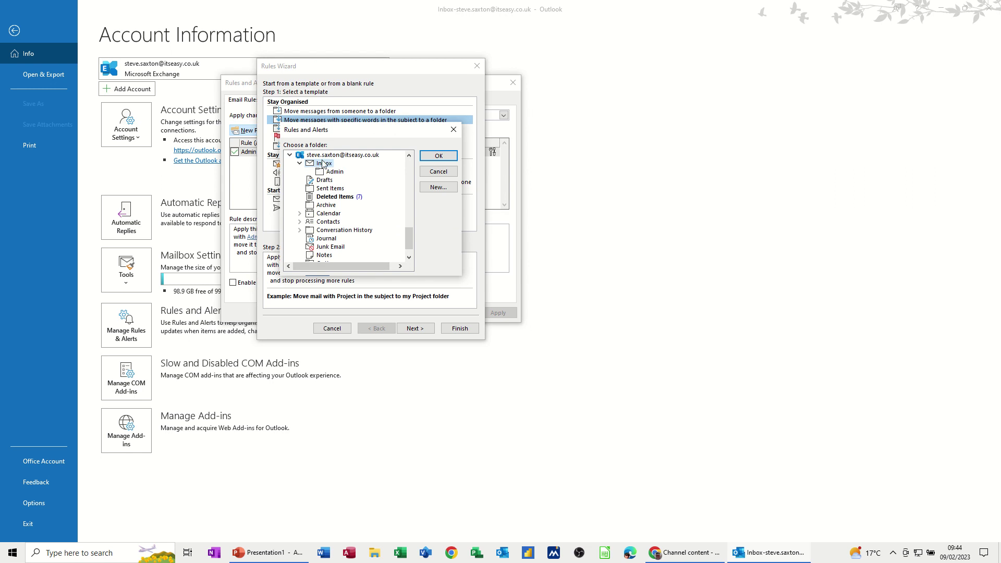
{"action": "left_click", "coordinate": [427, 188]}
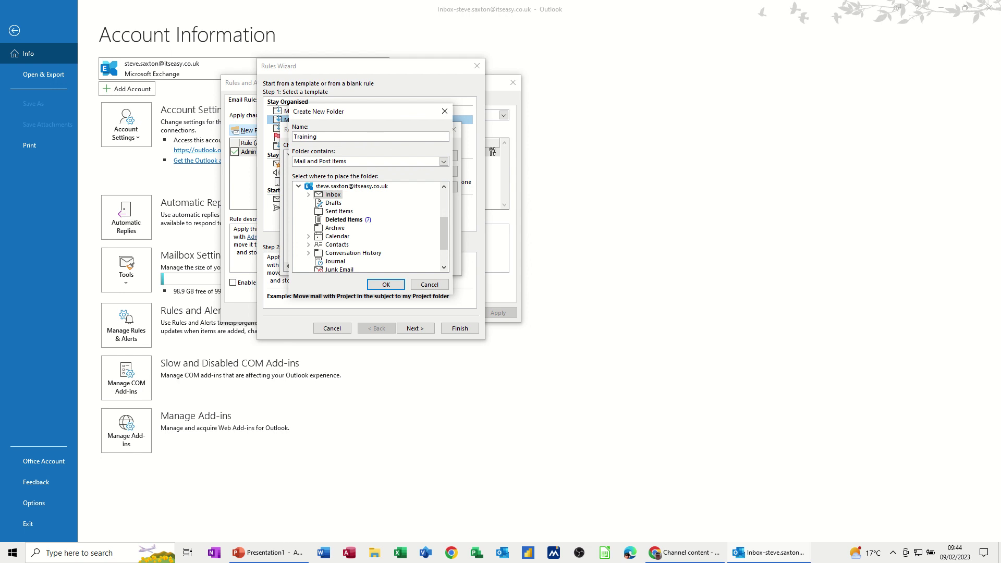
{"action": "left_click", "coordinate": [386, 286]}
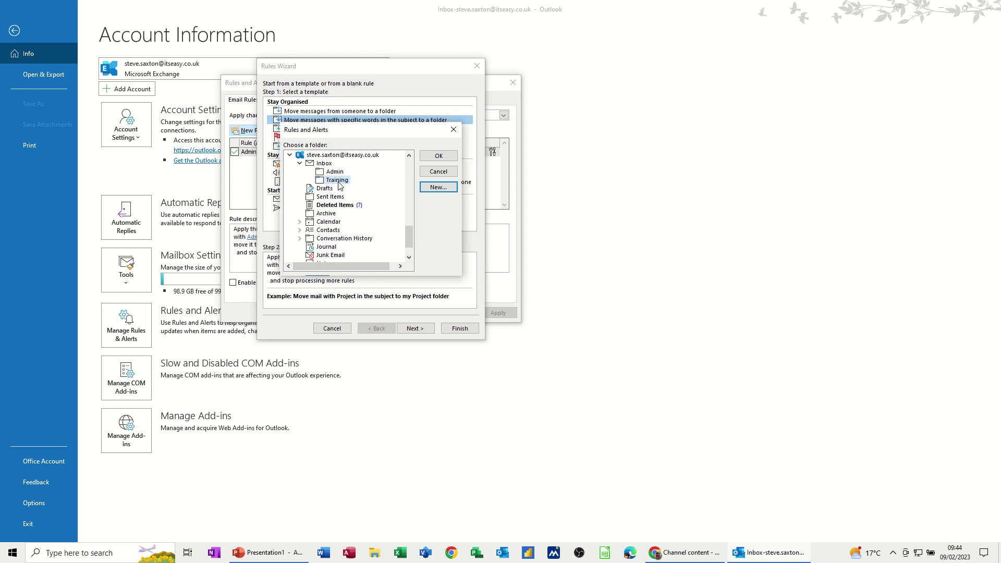
{"action": "left_click", "coordinate": [430, 155]}
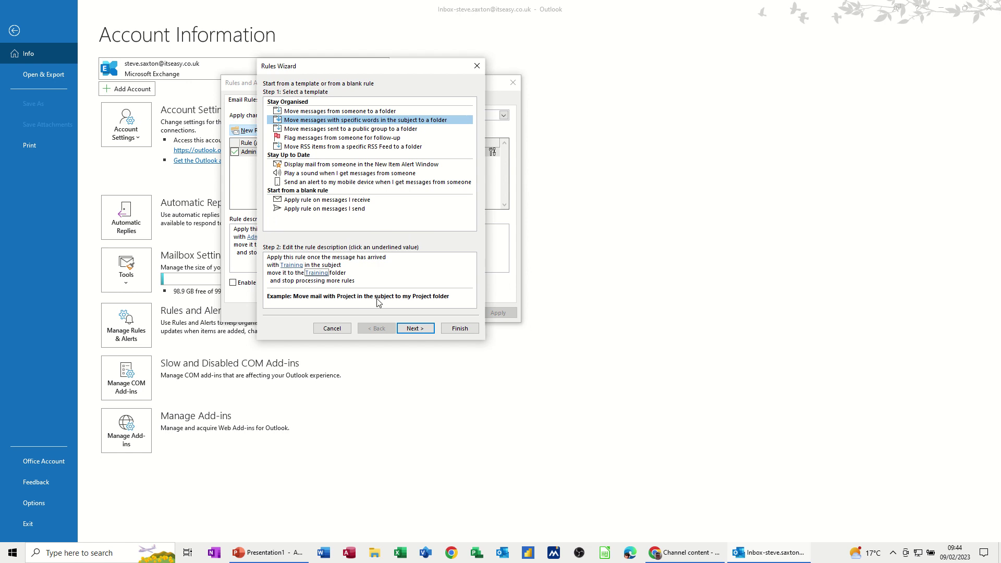
Step past conditions, actions and exceptions, finish the Training rule, and save it in Rules and Alerts
{"action": "left_click", "coordinate": [414, 330]}
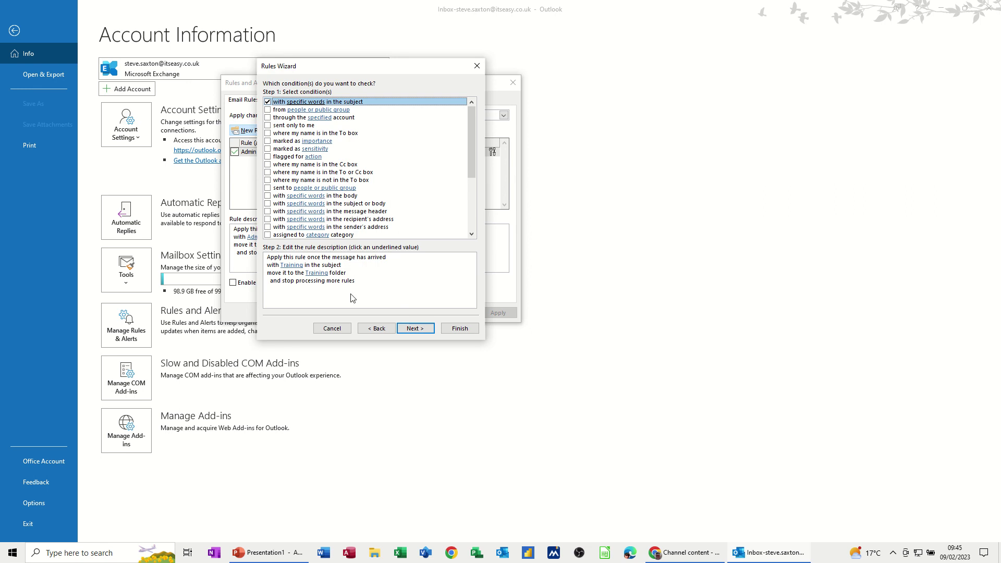
{"action": "left_click", "coordinate": [412, 329]}
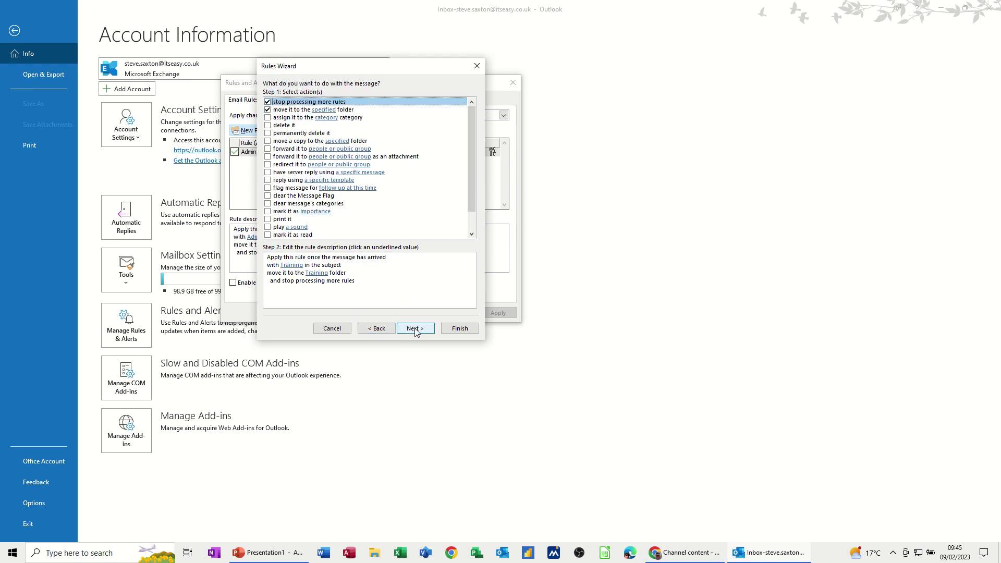
{"action": "left_click", "coordinate": [416, 330]}
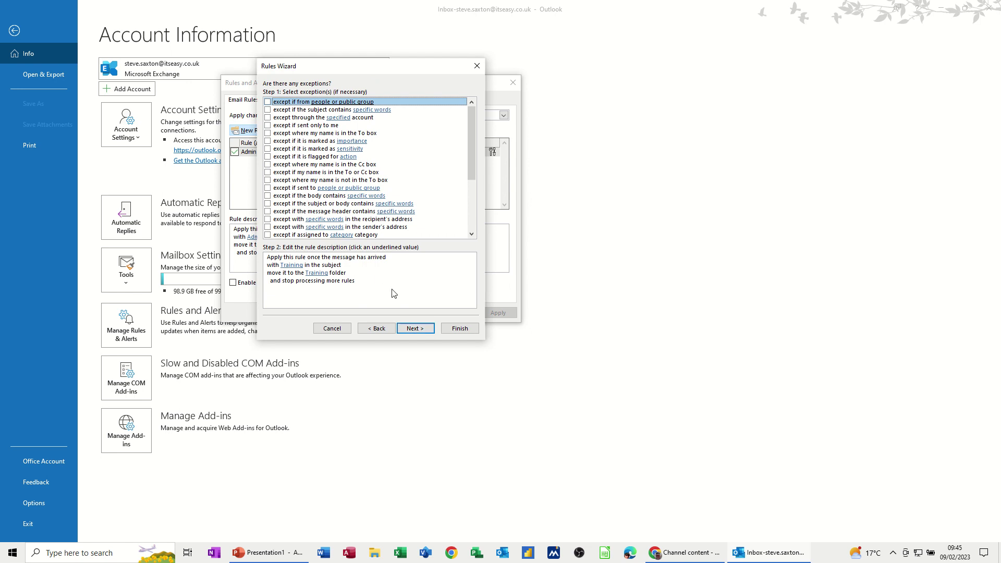
{"action": "left_click", "coordinate": [459, 329]}
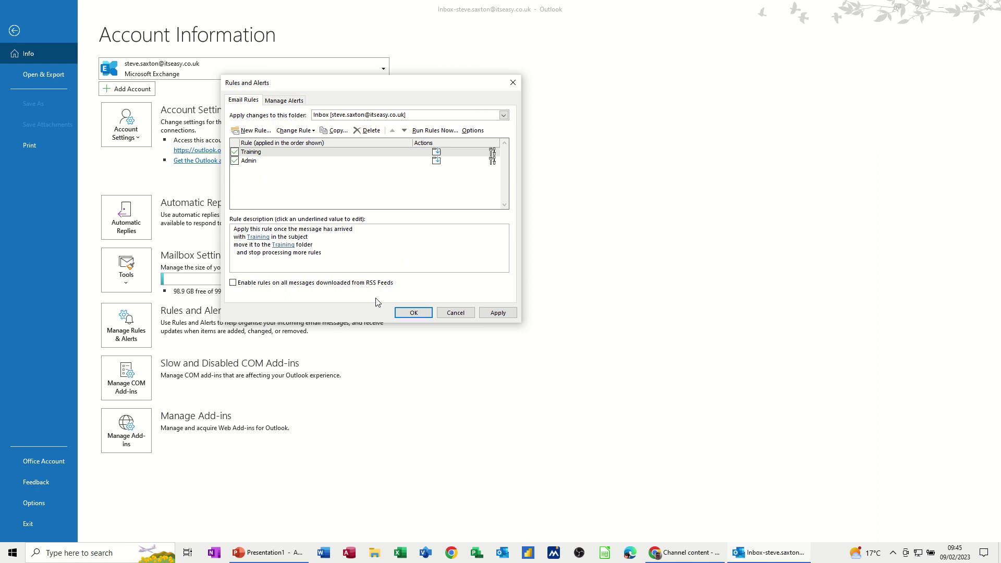
{"action": "left_click", "coordinate": [412, 312]}
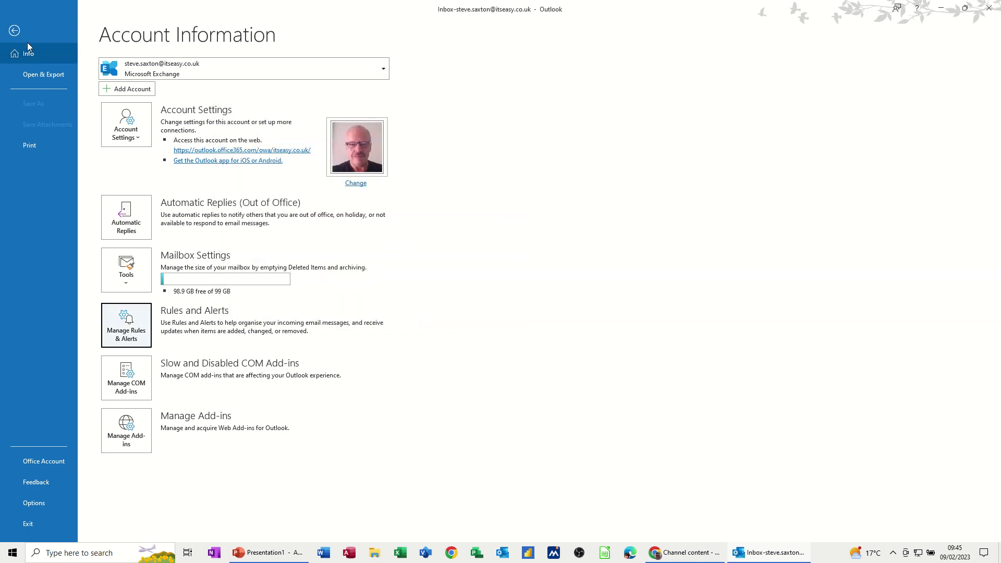
Send a new email with subject 'Training' to the account's own address
{"action": "left_click", "coordinate": [15, 30]}
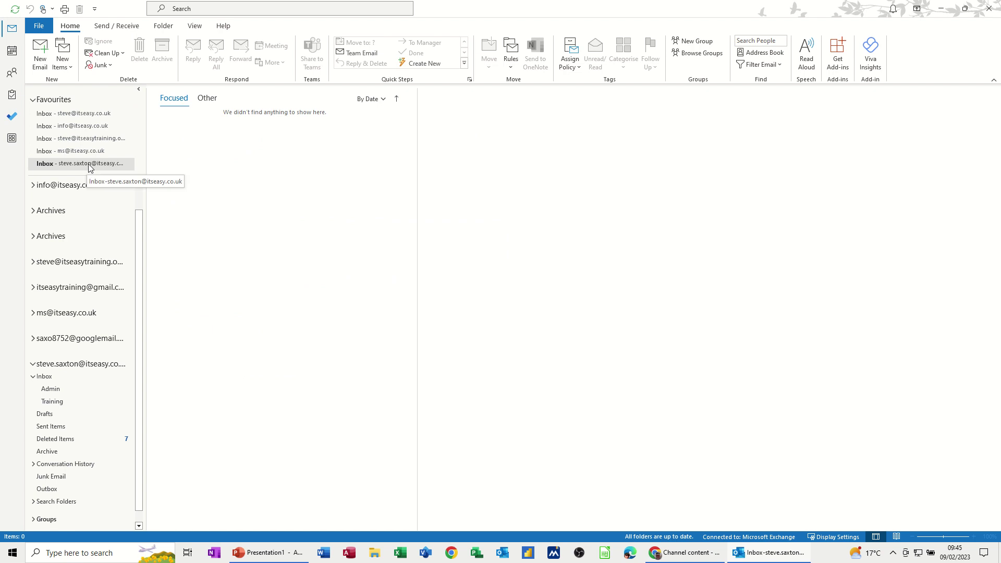
{"action": "left_click", "coordinate": [40, 53]}
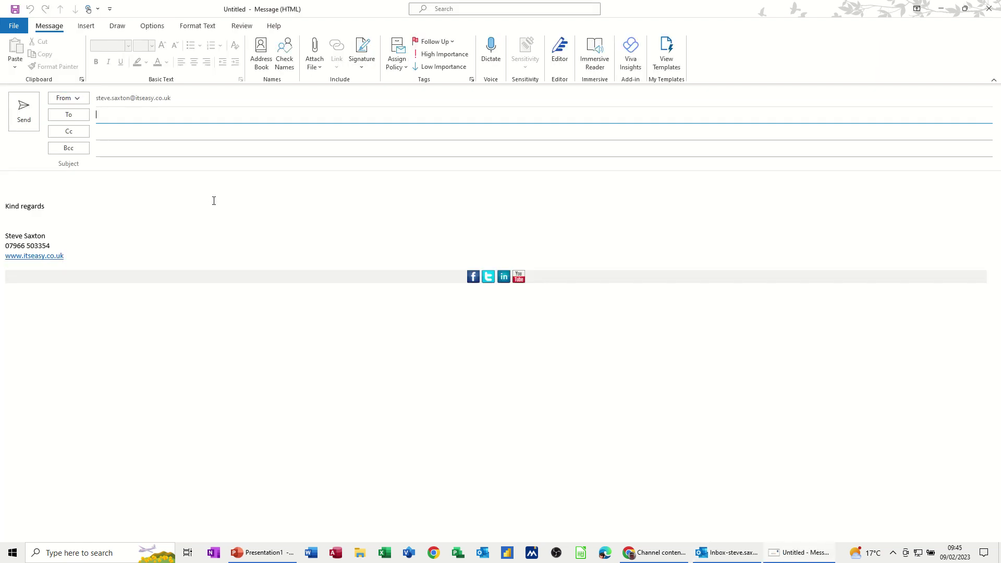
{"action": "type", "text": "steve"}
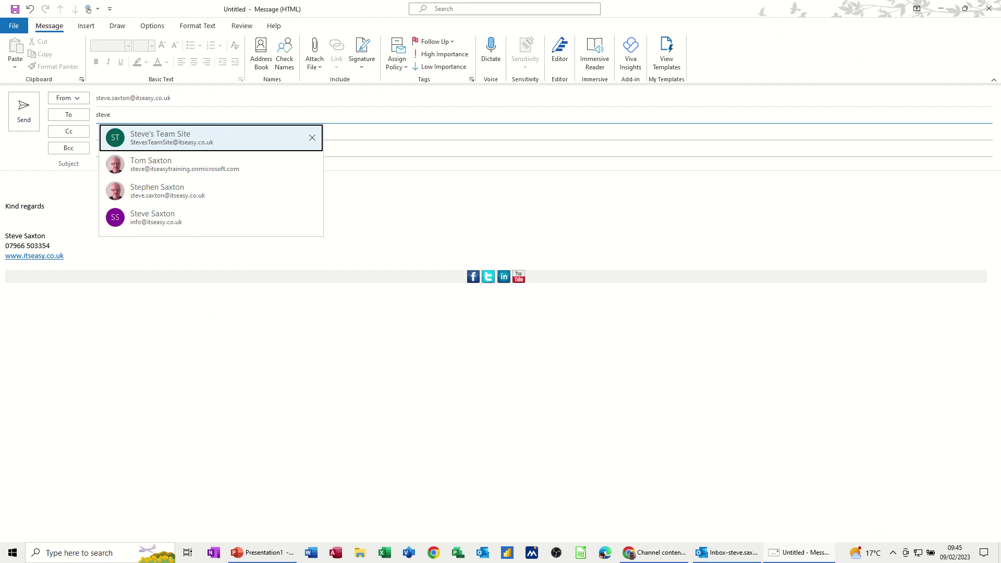
{"action": "left_click", "coordinate": [167, 194]}
{"action": "left_click", "coordinate": [131, 161]}
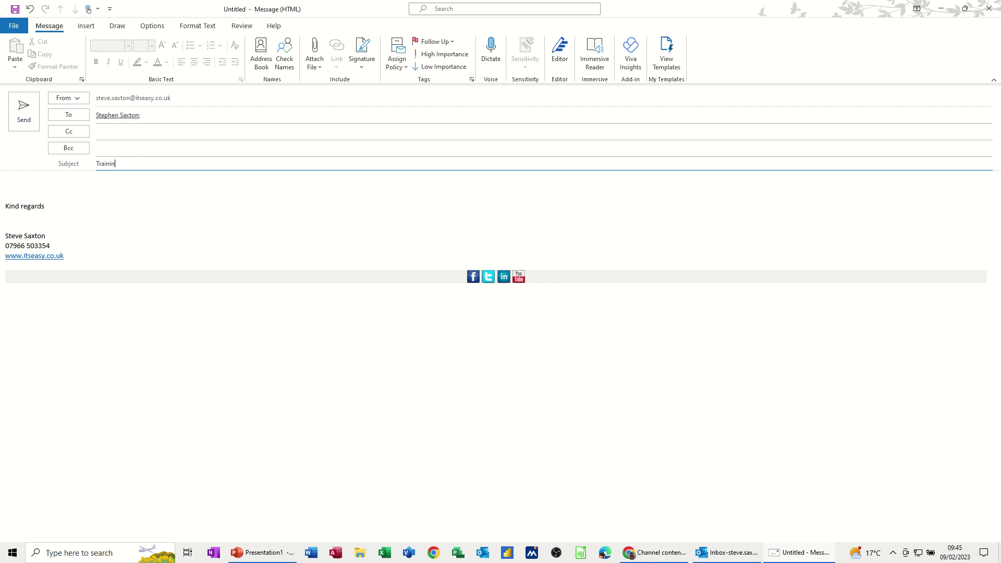
{"action": "left_click", "coordinate": [164, 190]}
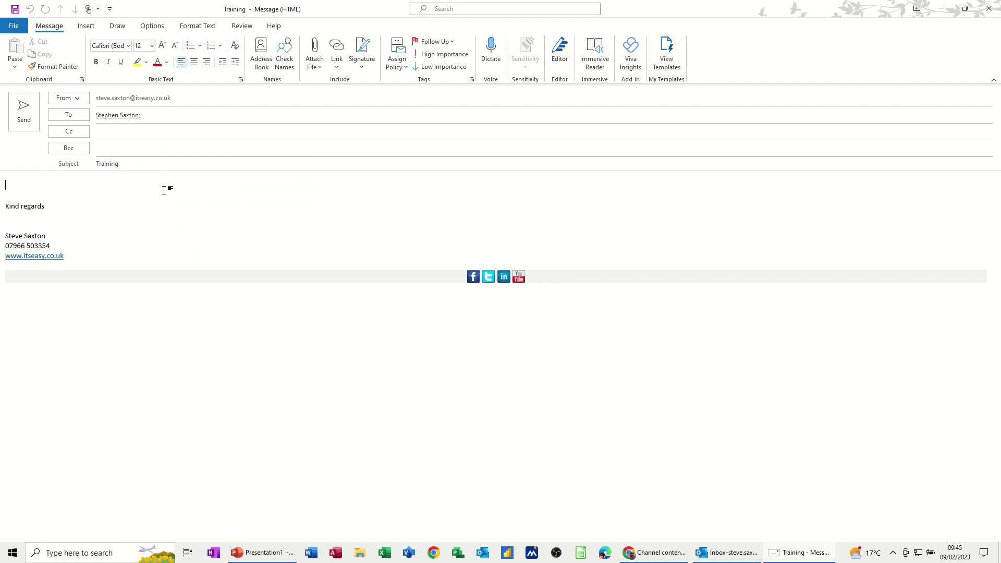
{"action": "left_click", "coordinate": [23, 111]}
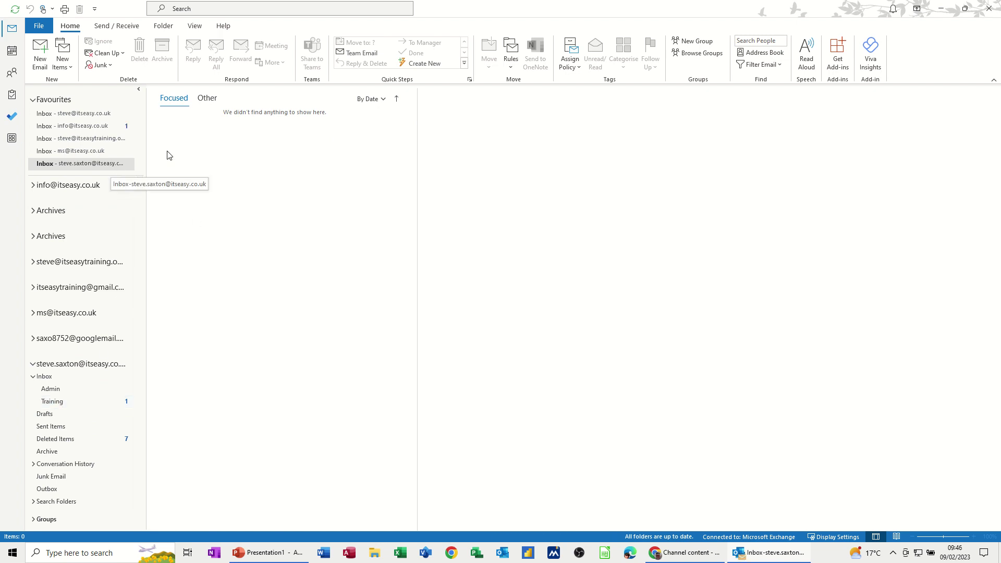
Open the Training folder under Inbox to see the delivered 'Training' test email
{"action": "left_click", "coordinate": [54, 405]}
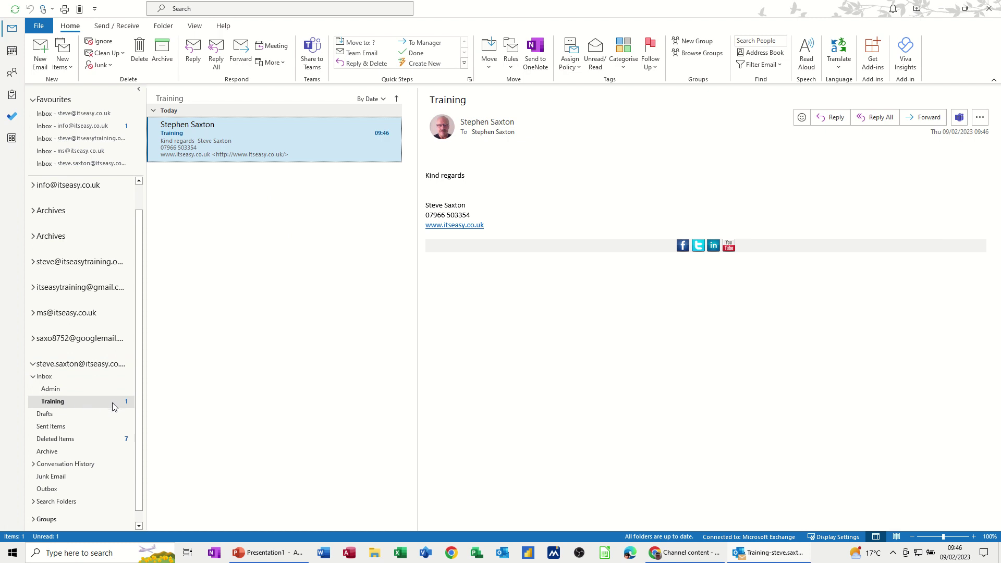
Create a 'Finance' folder under Inbox and delete the test email from the Training folder
{"action": "right_click", "coordinate": [49, 380]}
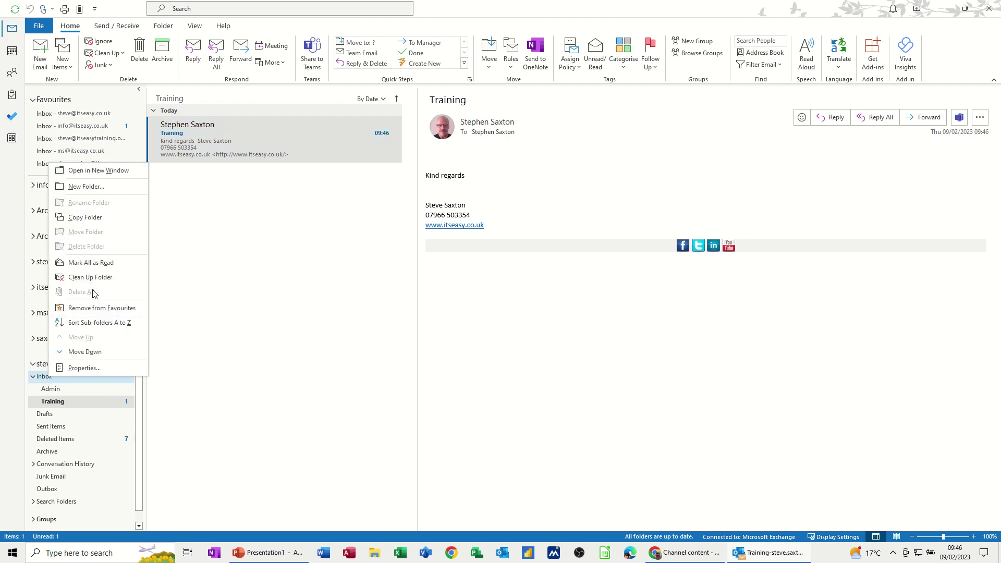
{"action": "left_click", "coordinate": [94, 186]}
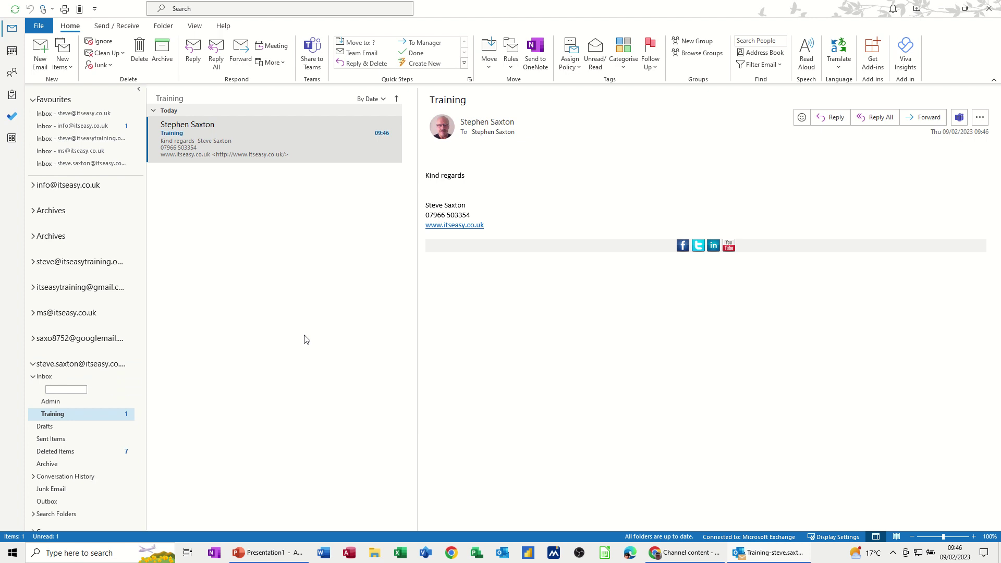
{"action": "type", "text": "Finance"}
{"action": "key", "text": "Return"}
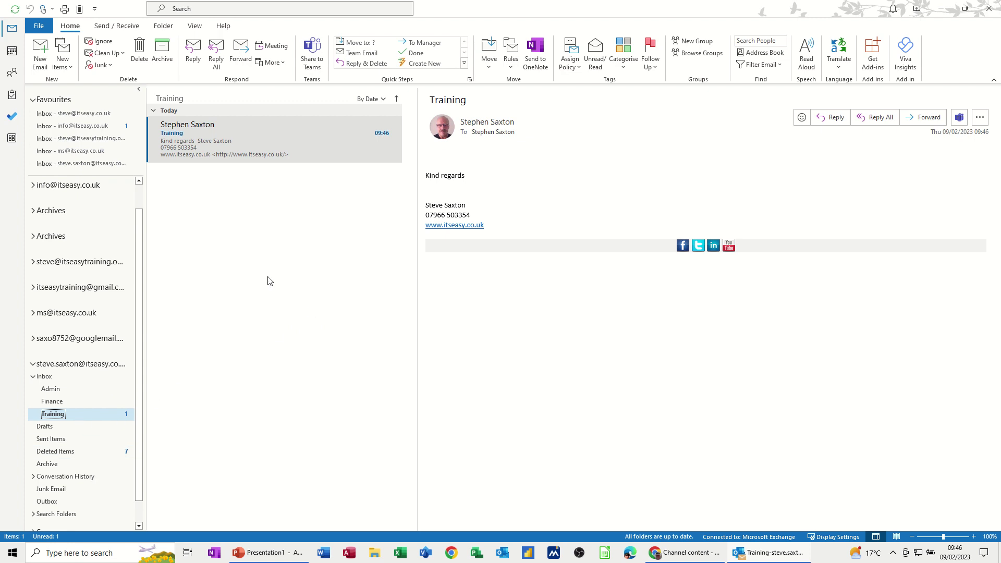
{"action": "left_click", "coordinate": [200, 146]}
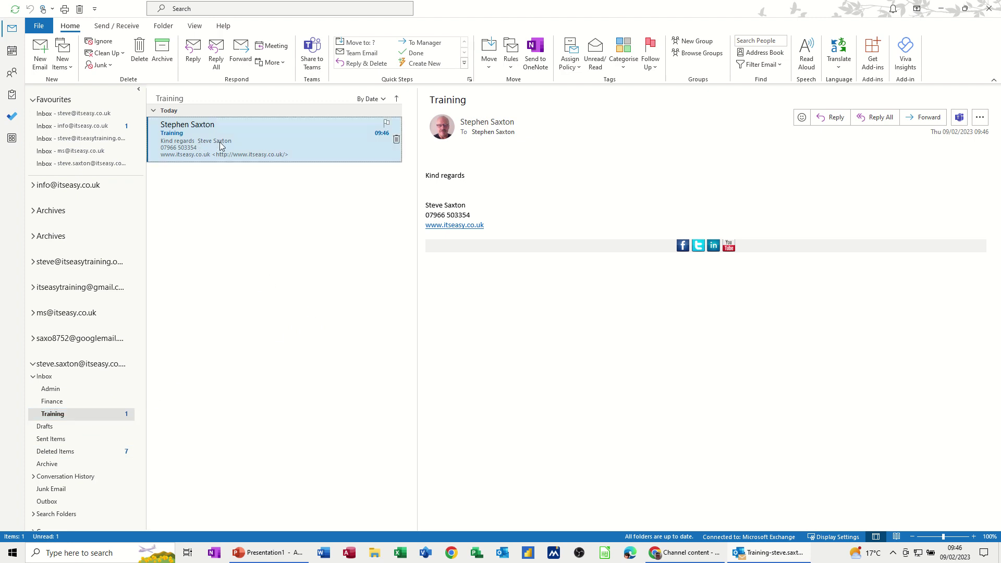
{"action": "key", "text": "Delete"}
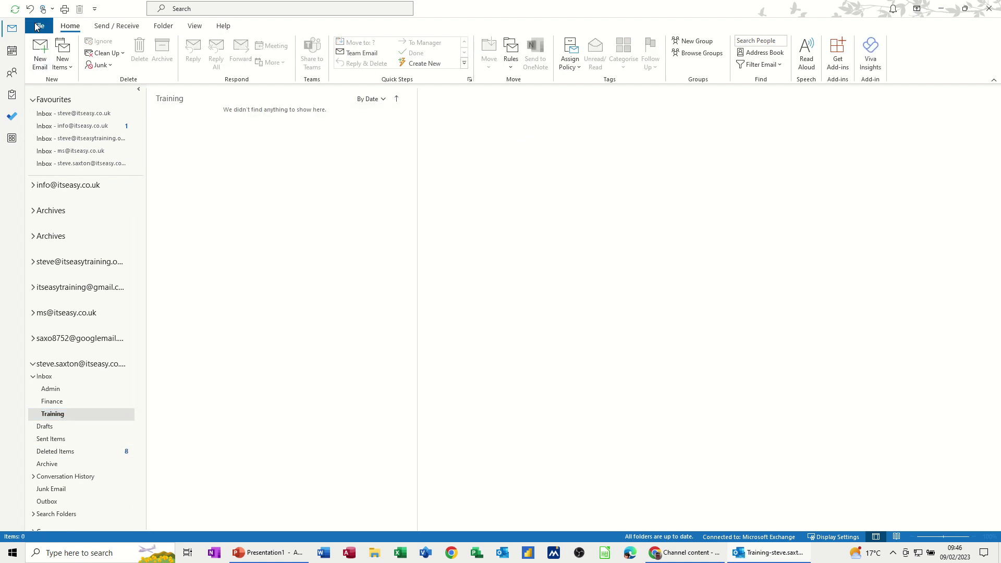
Start a new subject-words move rule and add 'Finance' as its subject word
{"action": "left_click", "coordinate": [37, 27]}
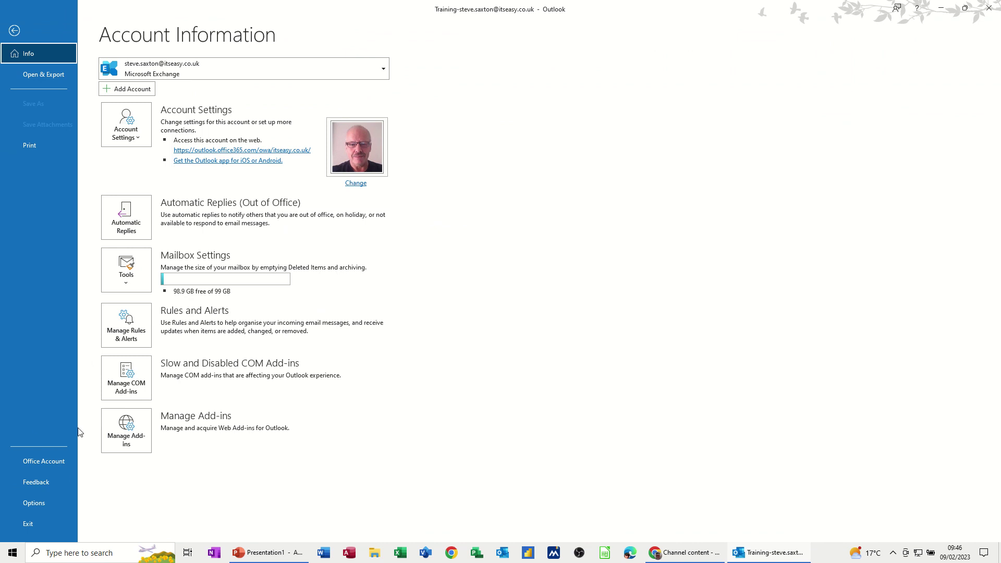
{"action": "left_click", "coordinate": [129, 337]}
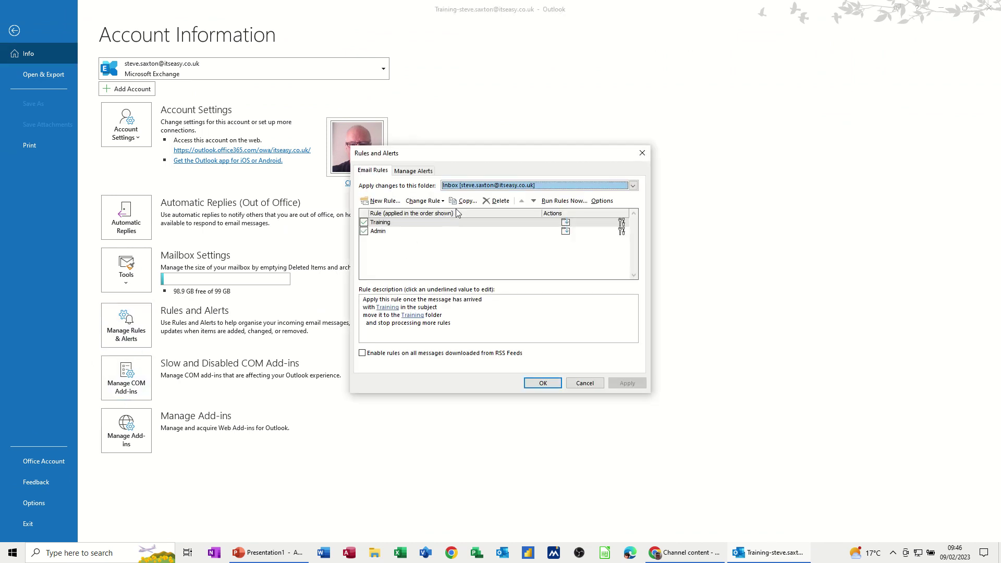
{"action": "left_click", "coordinate": [381, 201]}
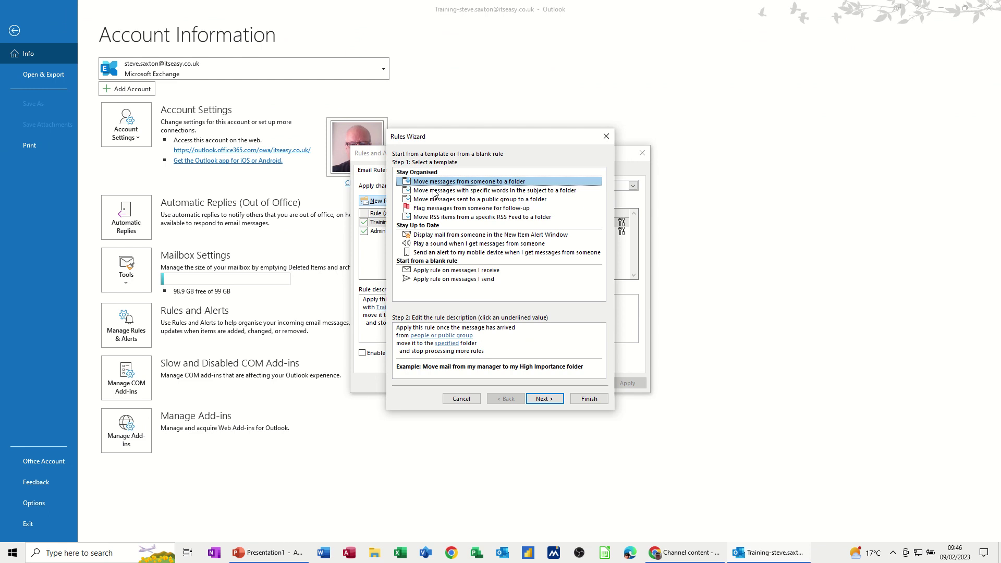
{"action": "left_click", "coordinate": [436, 190]}
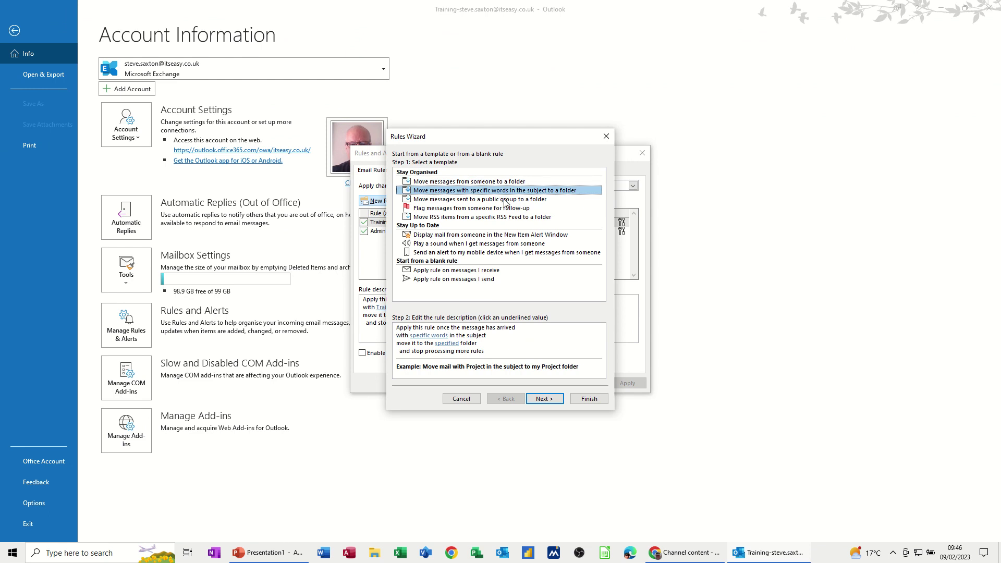
{"action": "left_click", "coordinate": [427, 335]}
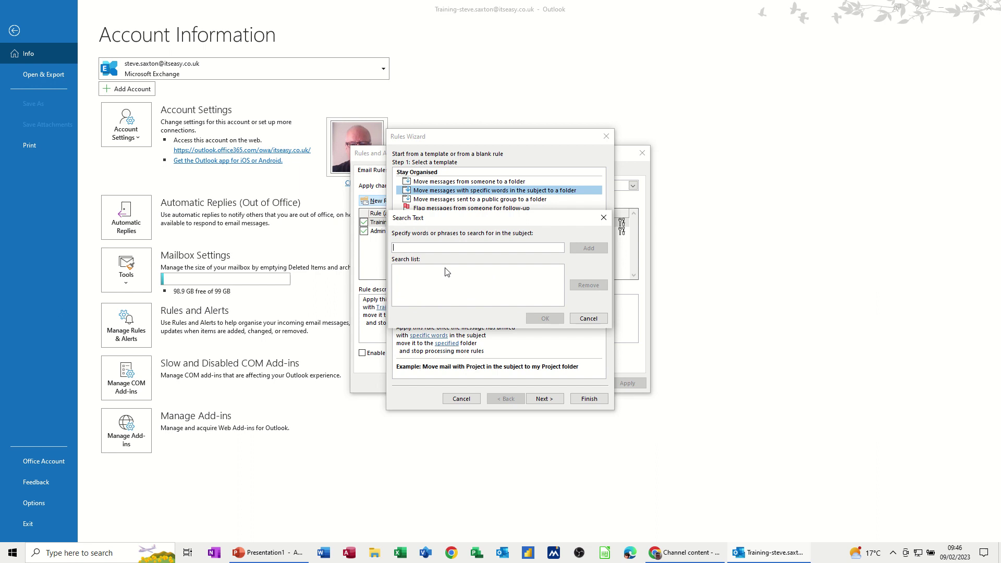
{"action": "type", "text": "Finance"}
{"action": "left_click", "coordinate": [593, 249]}
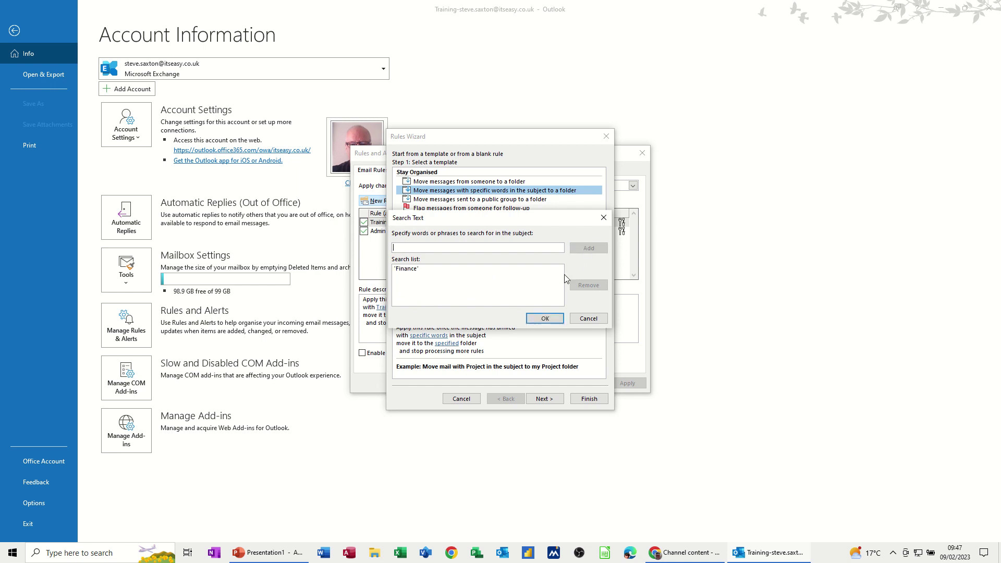
{"action": "left_click", "coordinate": [531, 322]}
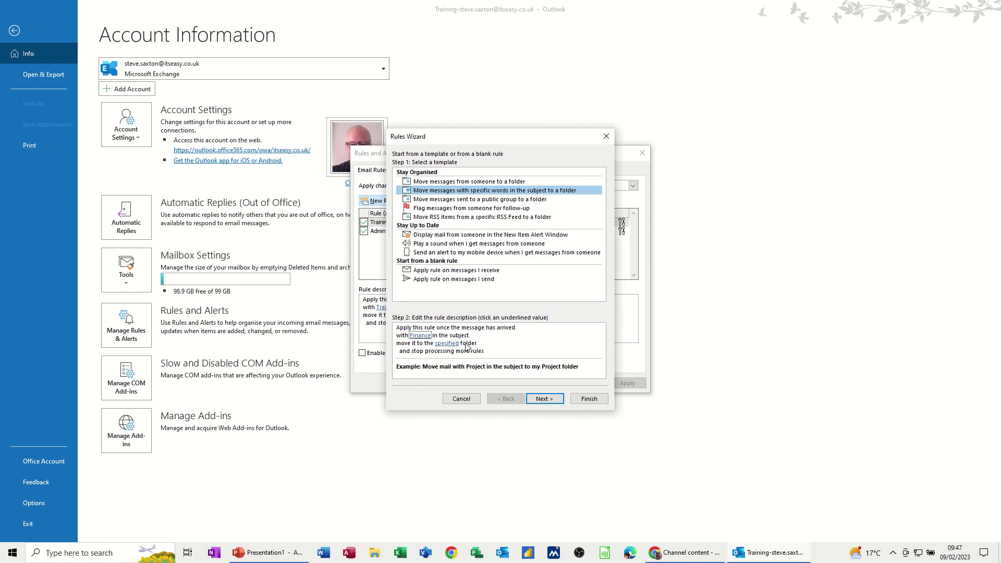
Set the Finance folder as destination, finish the rule, and save it
{"action": "left_click", "coordinate": [447, 343]}
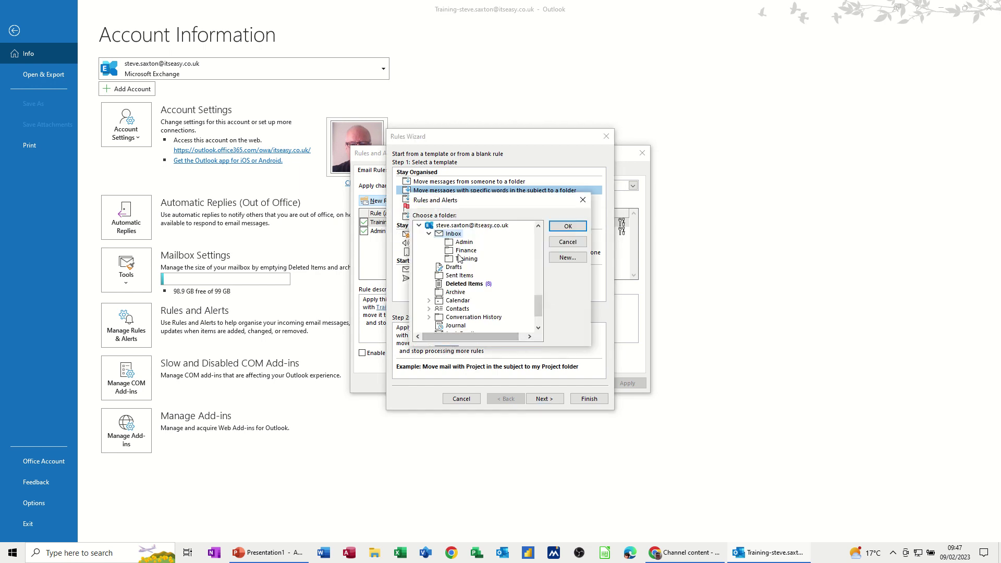
{"action": "left_click", "coordinate": [453, 251]}
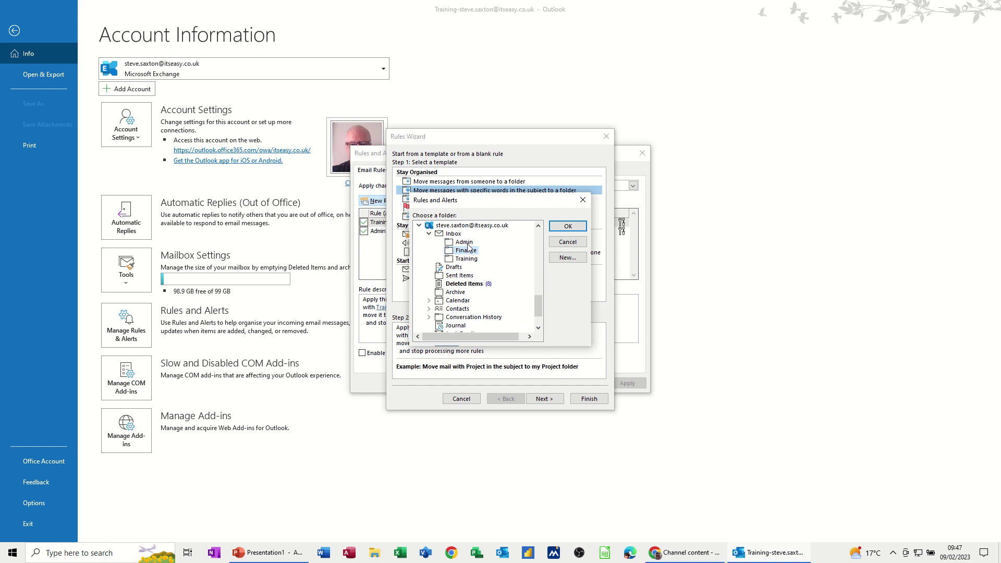
{"action": "left_click", "coordinate": [568, 226]}
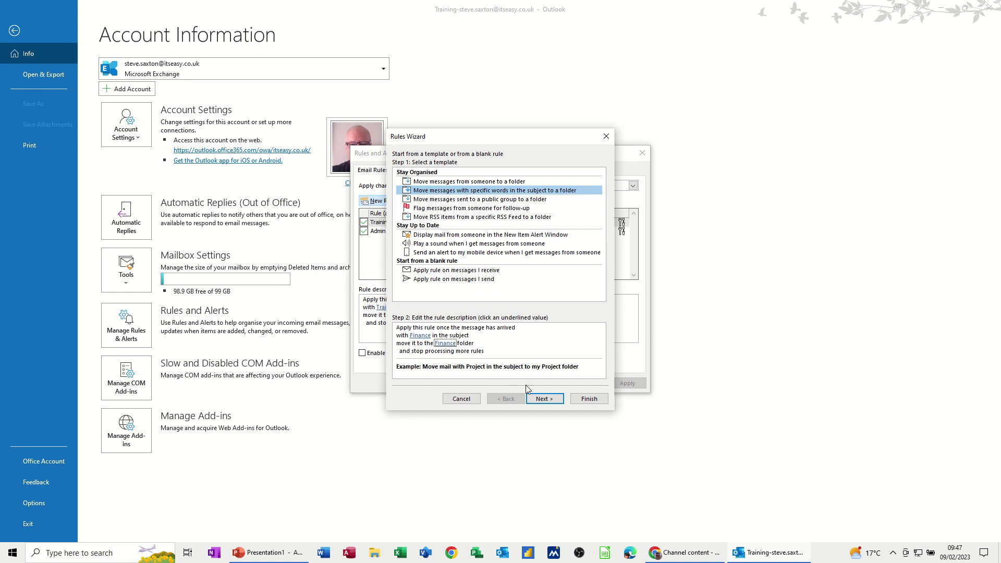
{"action": "left_click", "coordinate": [587, 399]}
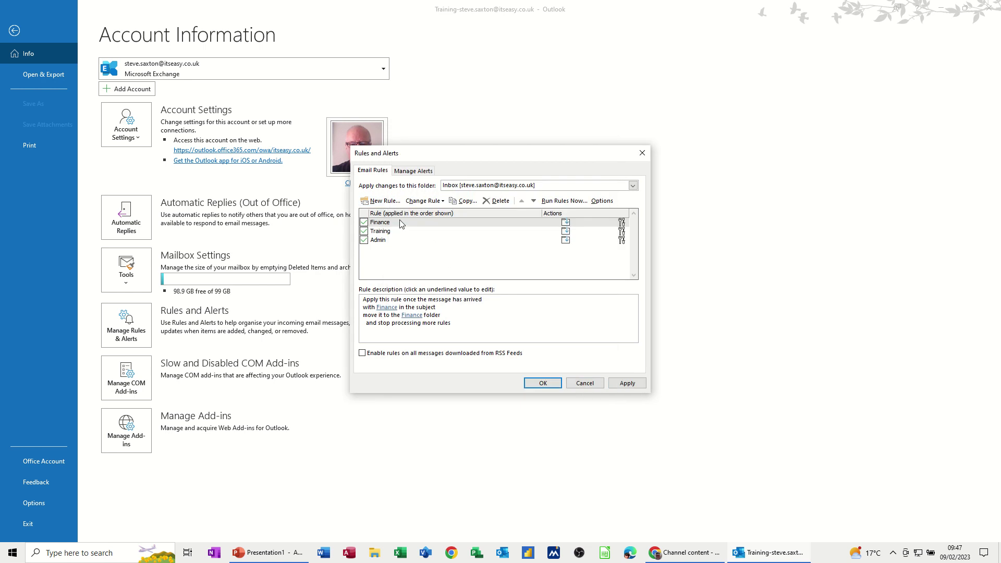
{"action": "left_click", "coordinate": [535, 386]}
From the main inbox, send a new email with subject 'Finance' to the account's own address
{"action": "left_click", "coordinate": [14, 30]}
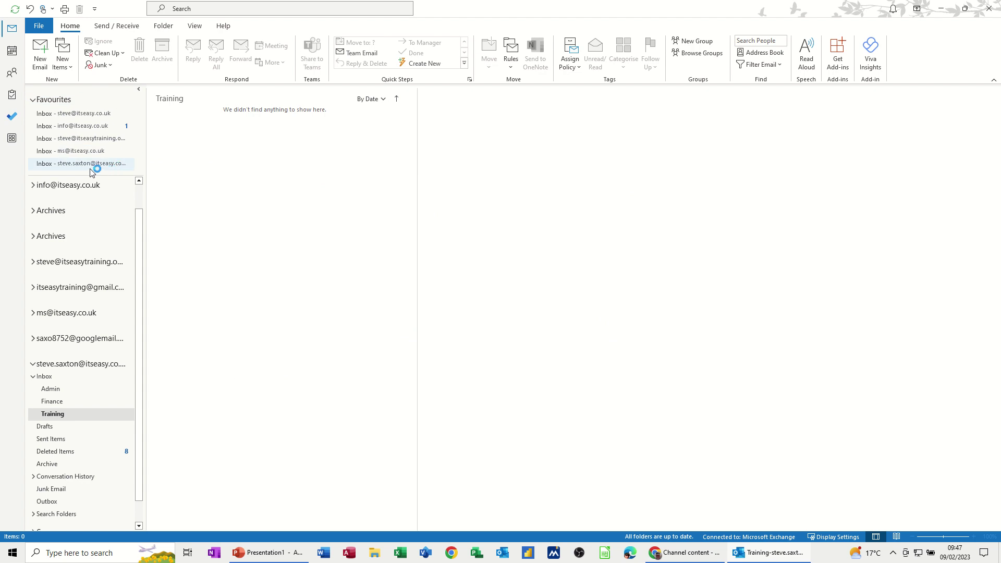
{"action": "left_click", "coordinate": [117, 164]}
{"action": "left_click", "coordinate": [40, 51]}
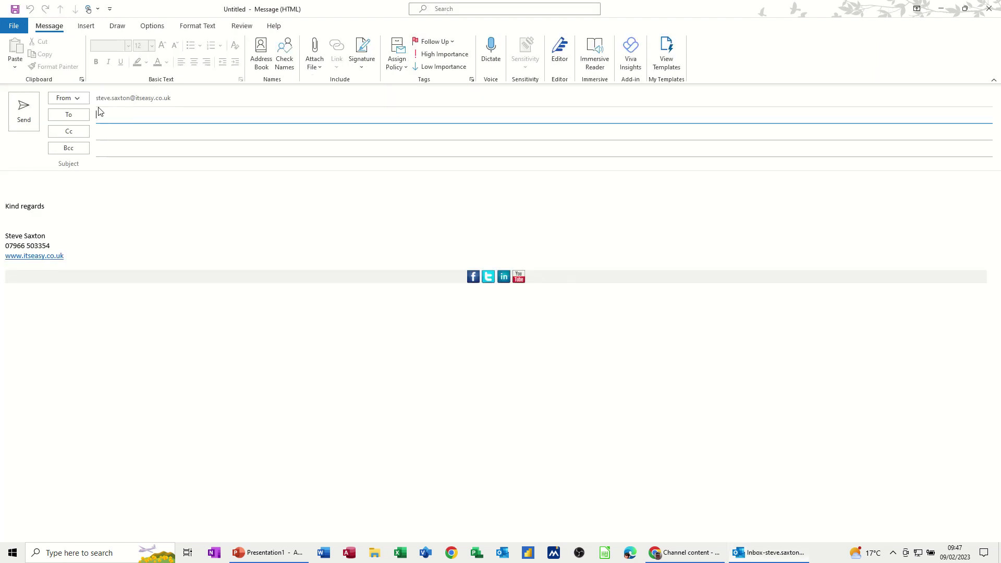
{"action": "type", "text": "steve"}
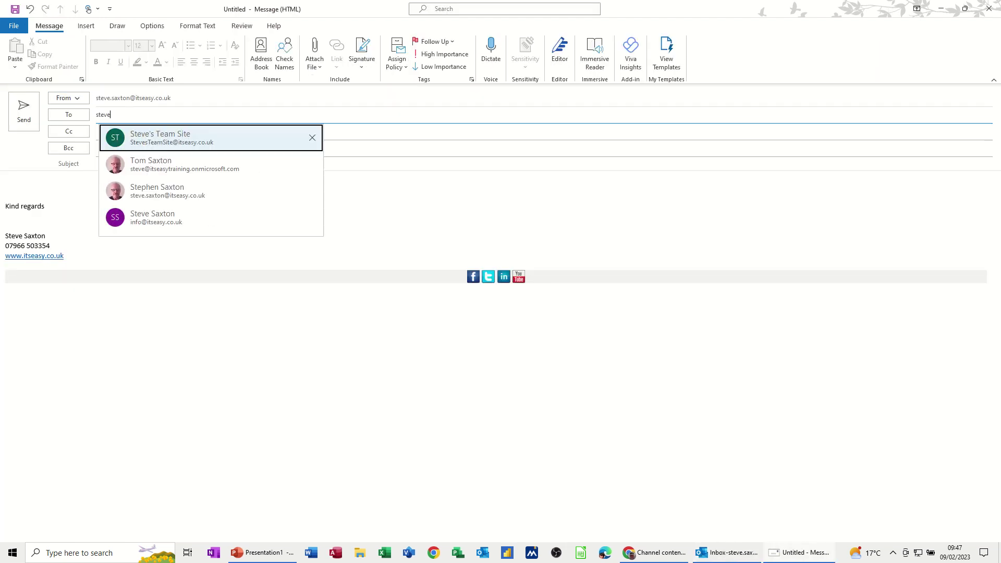
{"action": "left_click", "coordinate": [167, 191]}
{"action": "left_click", "coordinate": [155, 166]}
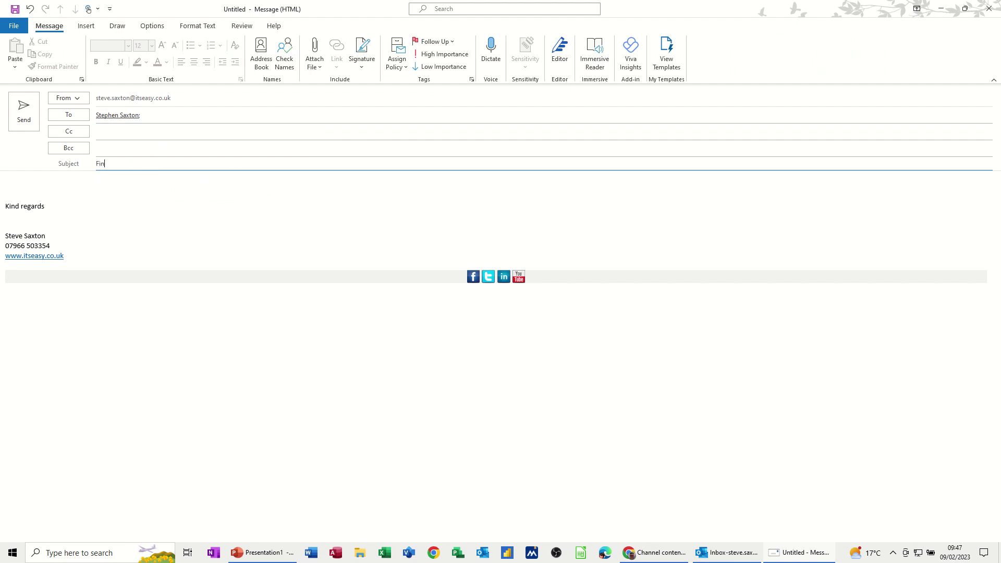
{"action": "left_click", "coordinate": [144, 186]}
{"action": "left_click", "coordinate": [31, 114]}
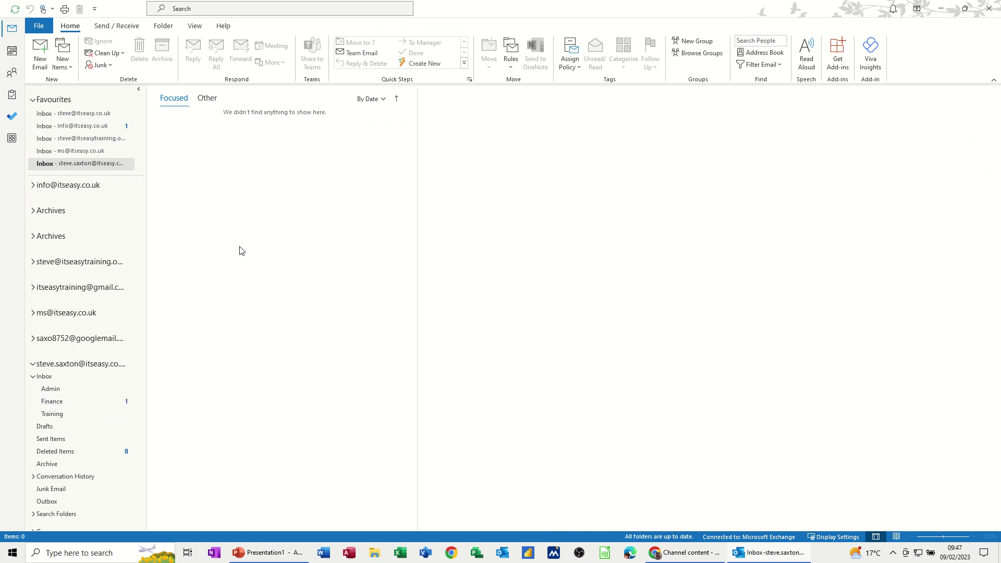
Open the Finance folder under Inbox to see the delivered 'Finance' test email
{"action": "left_click", "coordinate": [63, 404]}
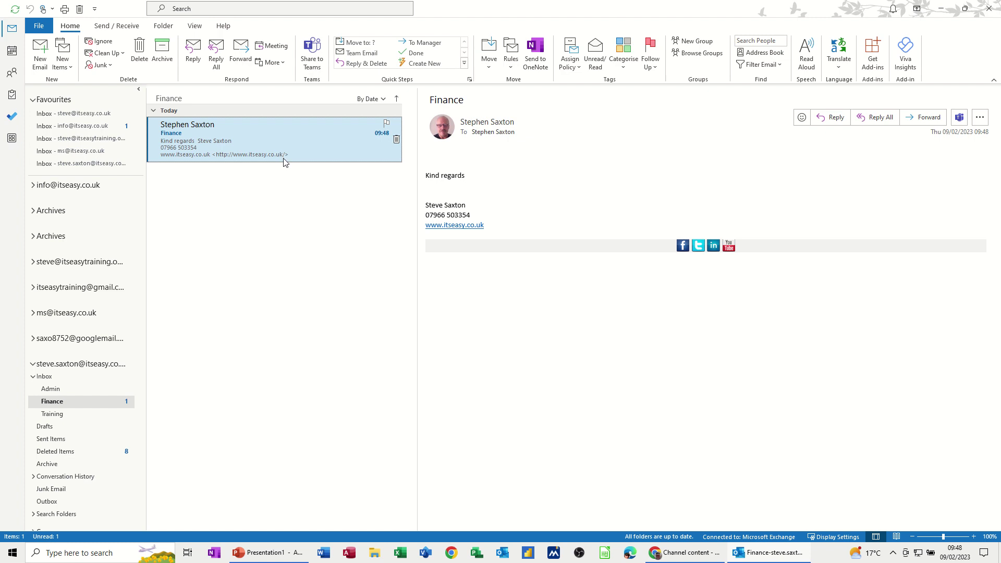
{"action": "right_click", "coordinate": [192, 144]}
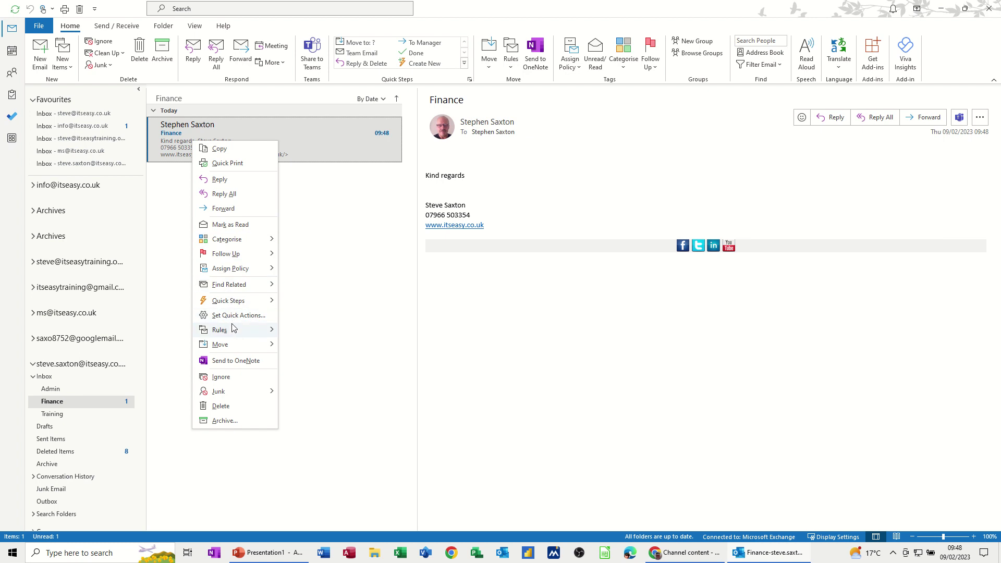
{"action": "mouse_move", "coordinate": [236, 329]}
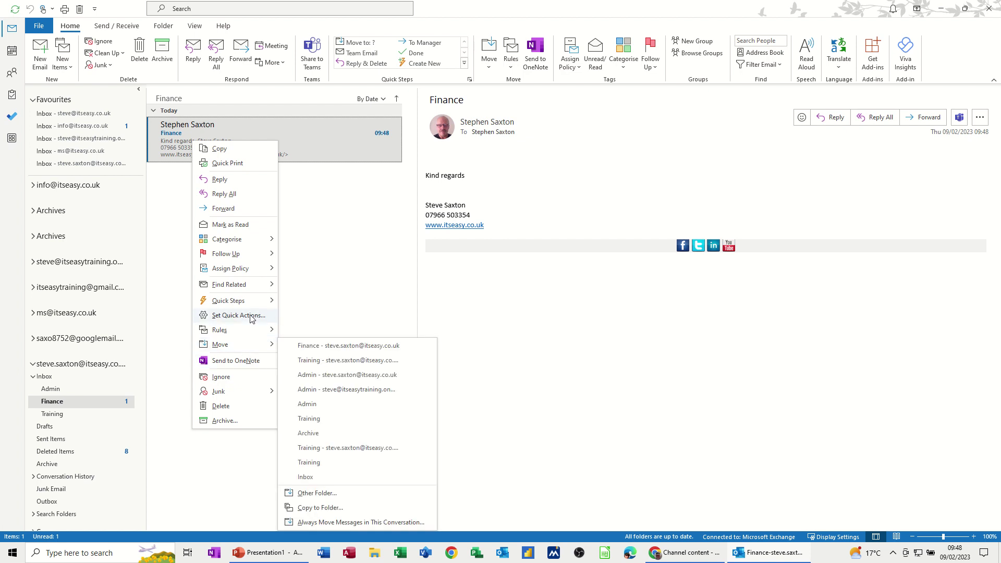
{"action": "mouse_move", "coordinate": [248, 284]}
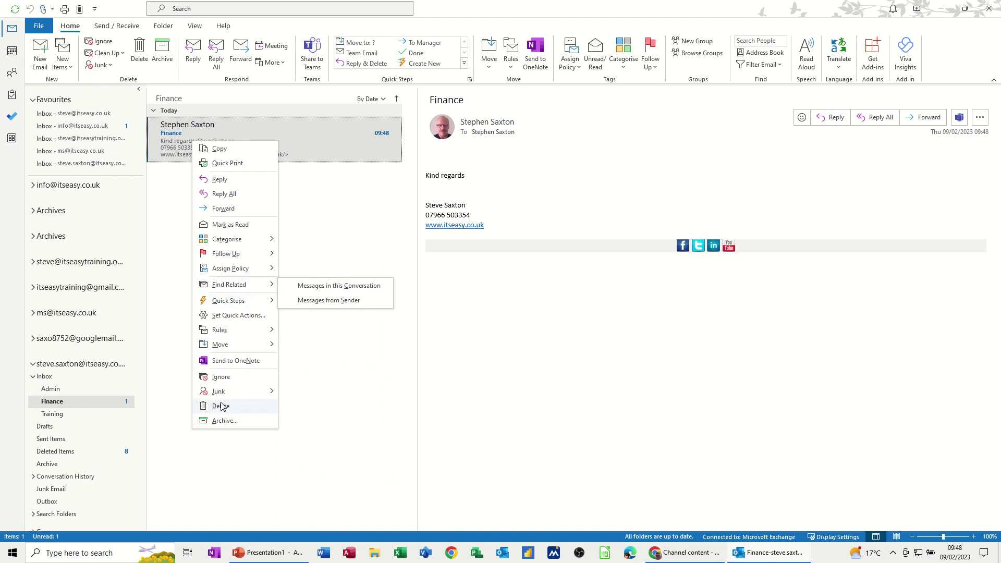
{"action": "mouse_move", "coordinate": [226, 399]}
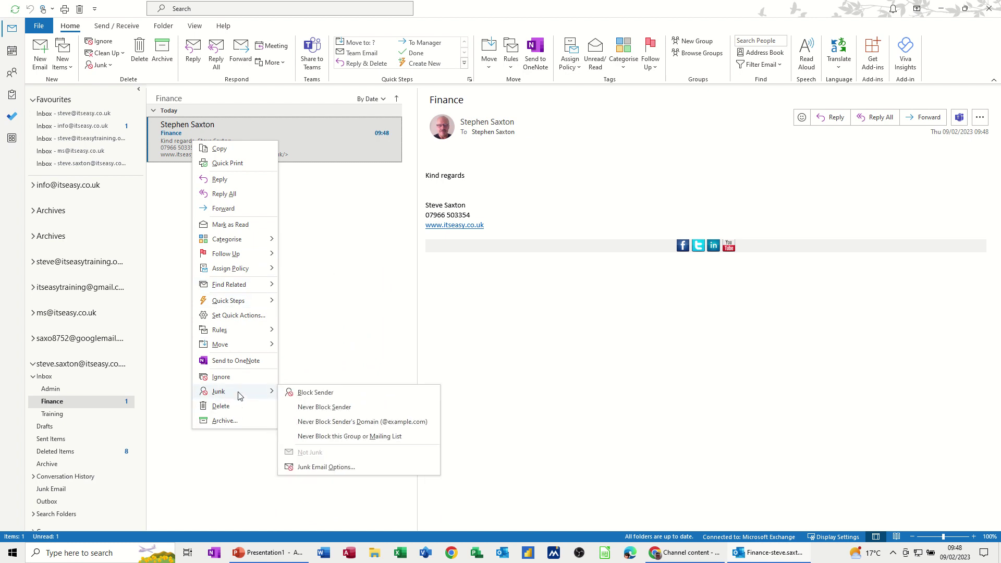
{"action": "left_click", "coordinate": [308, 186]}
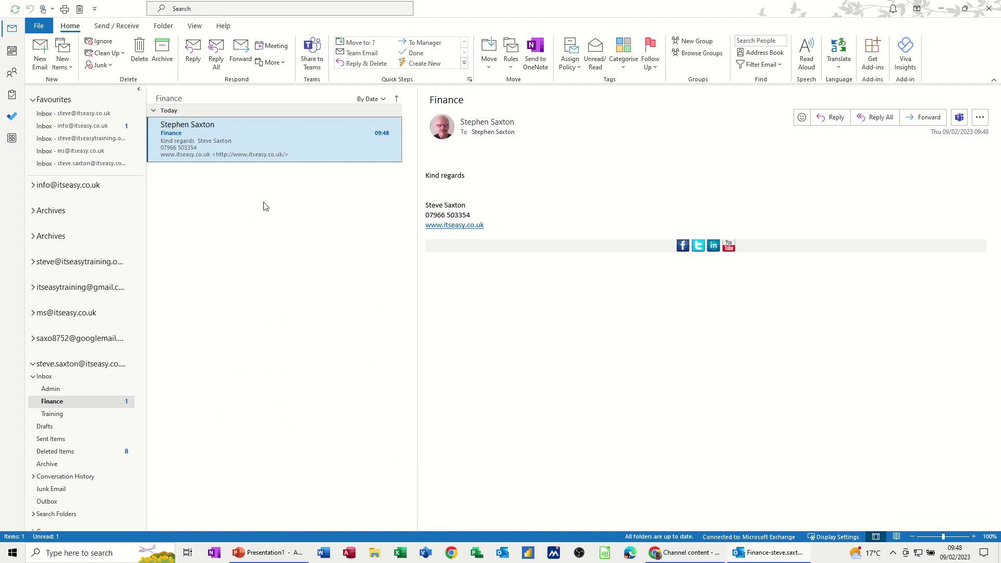